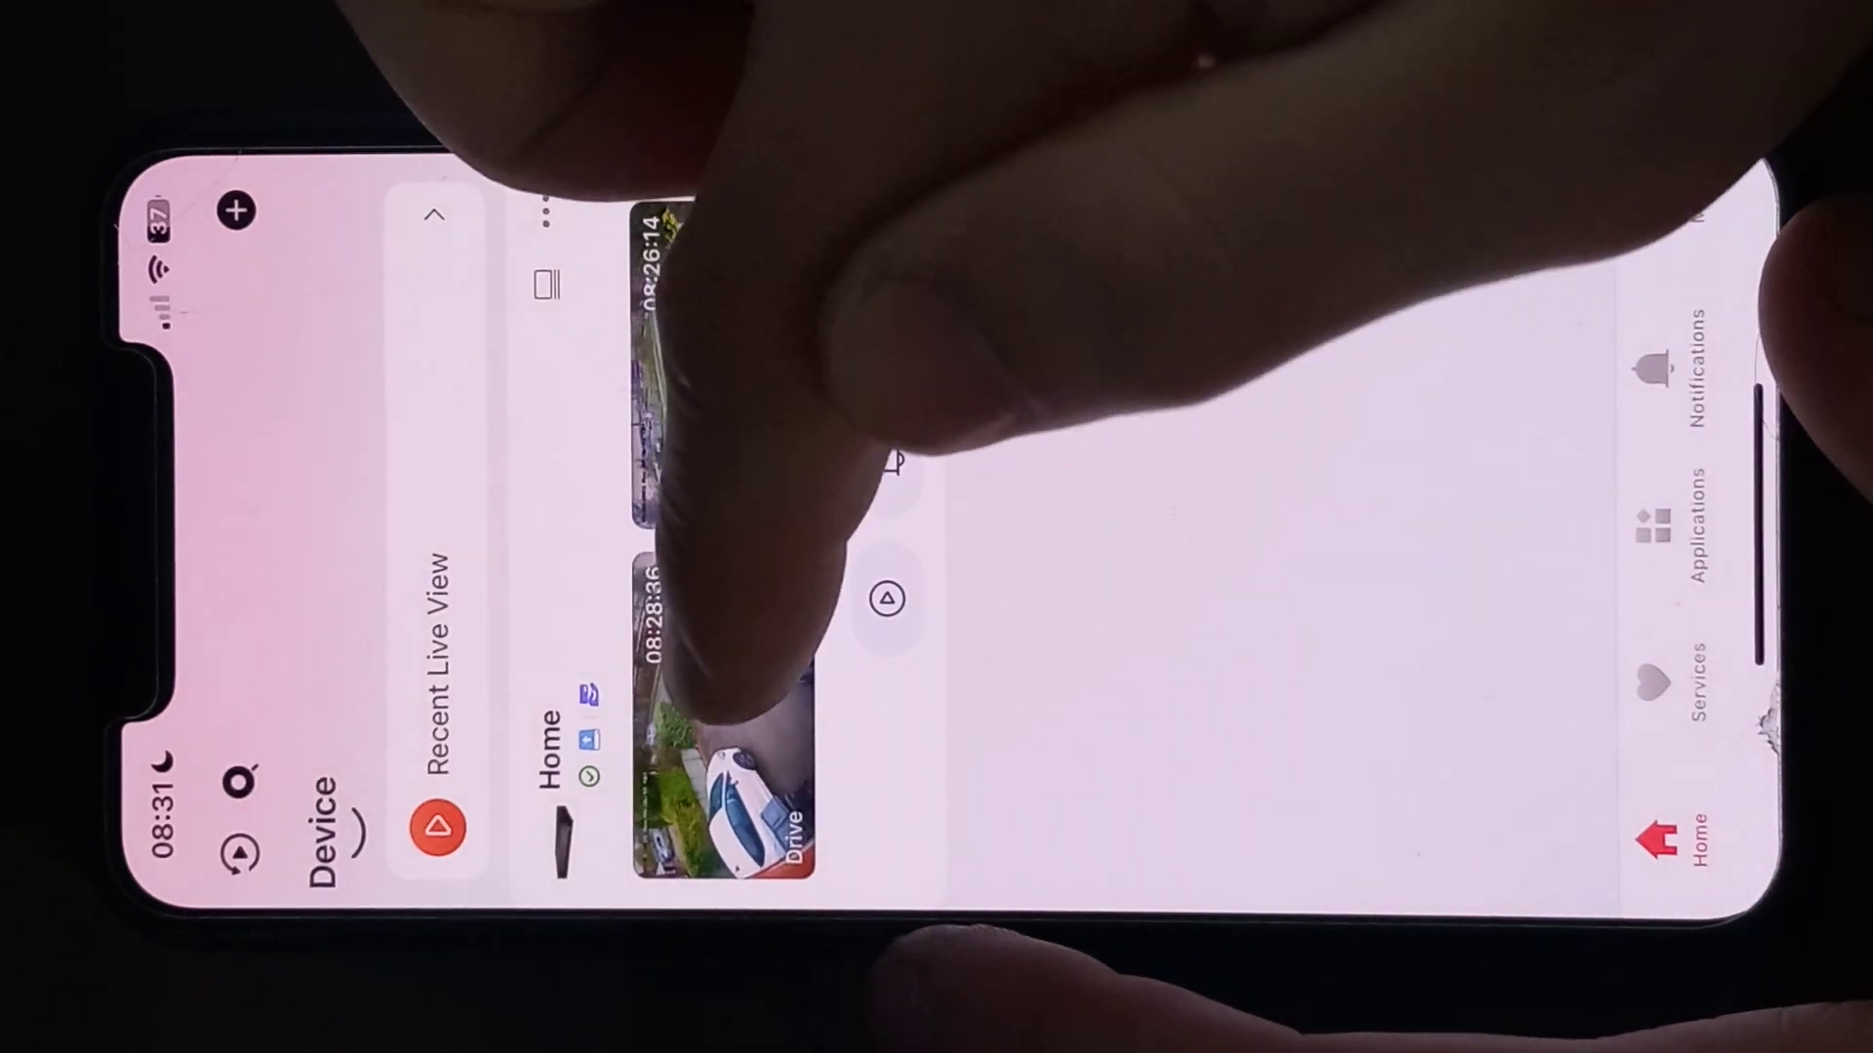
Step: Open the Drive camera's live view from the device list
click(724, 703)
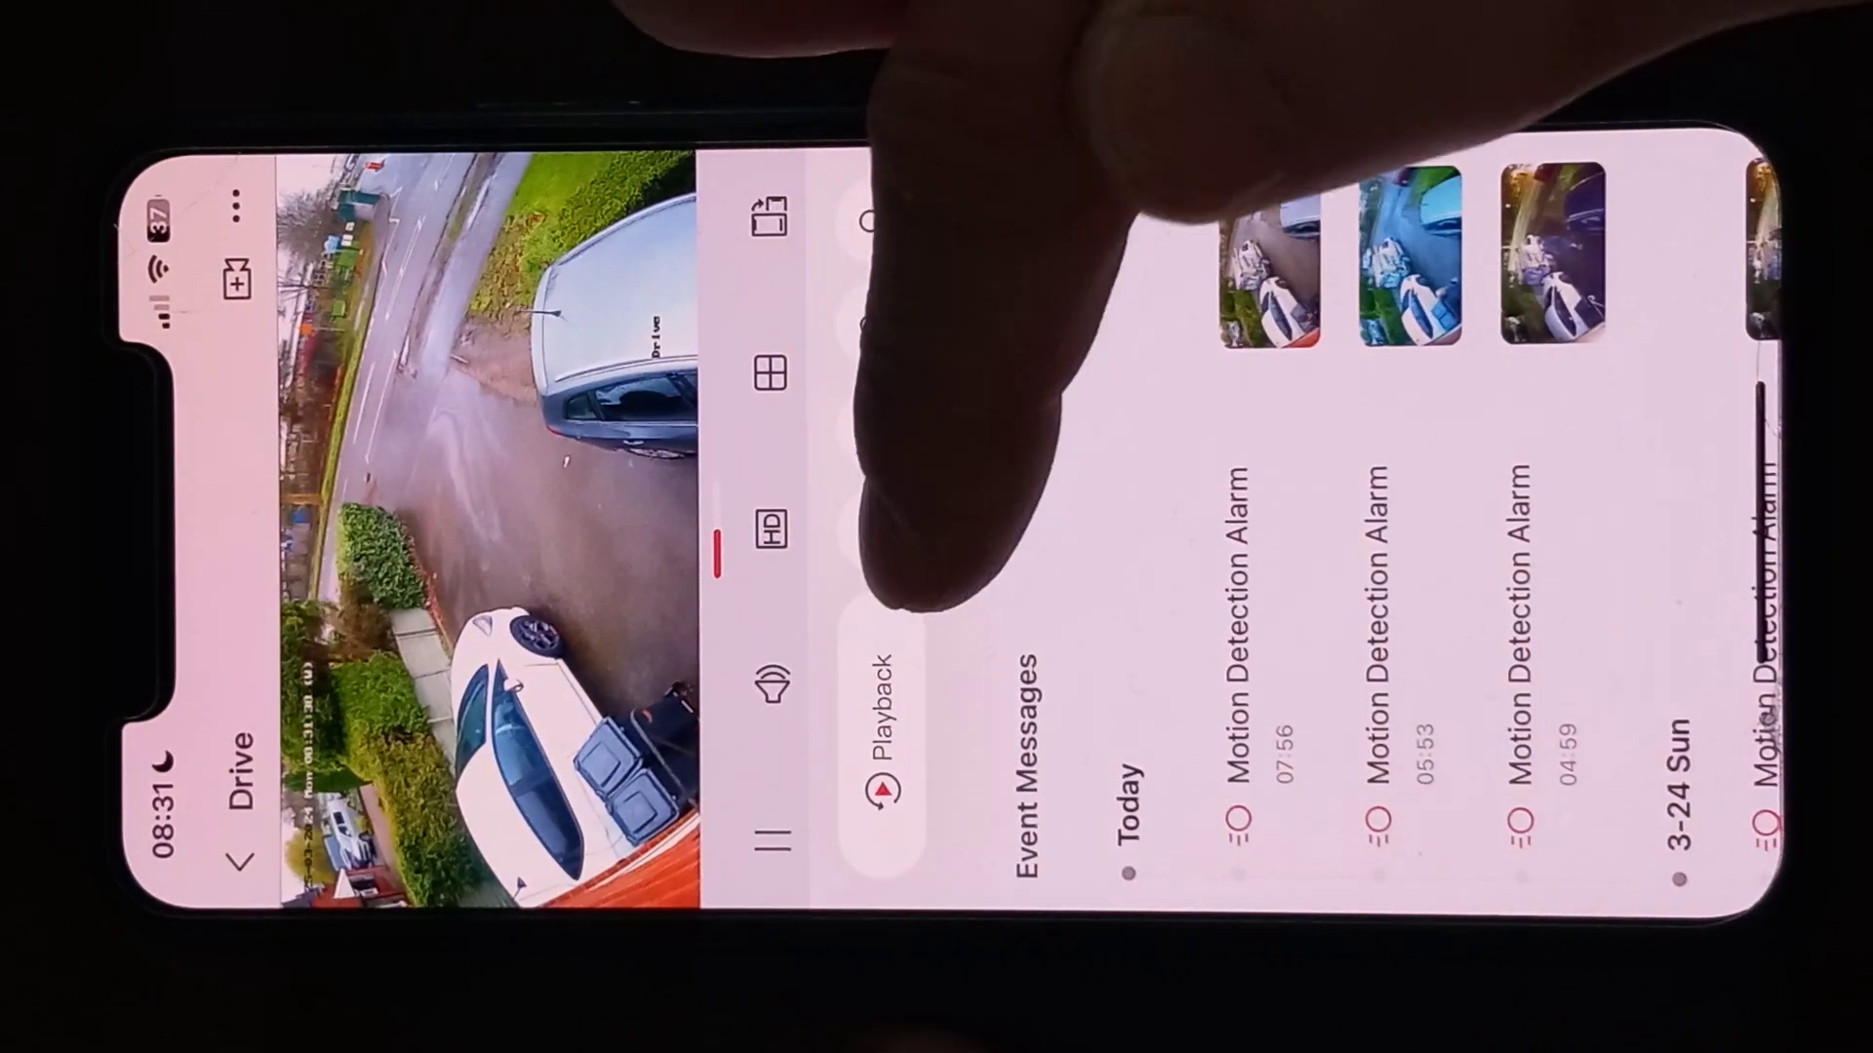
Step: Switch the Drive camera to playback of today's recorded footage
click(882, 739)
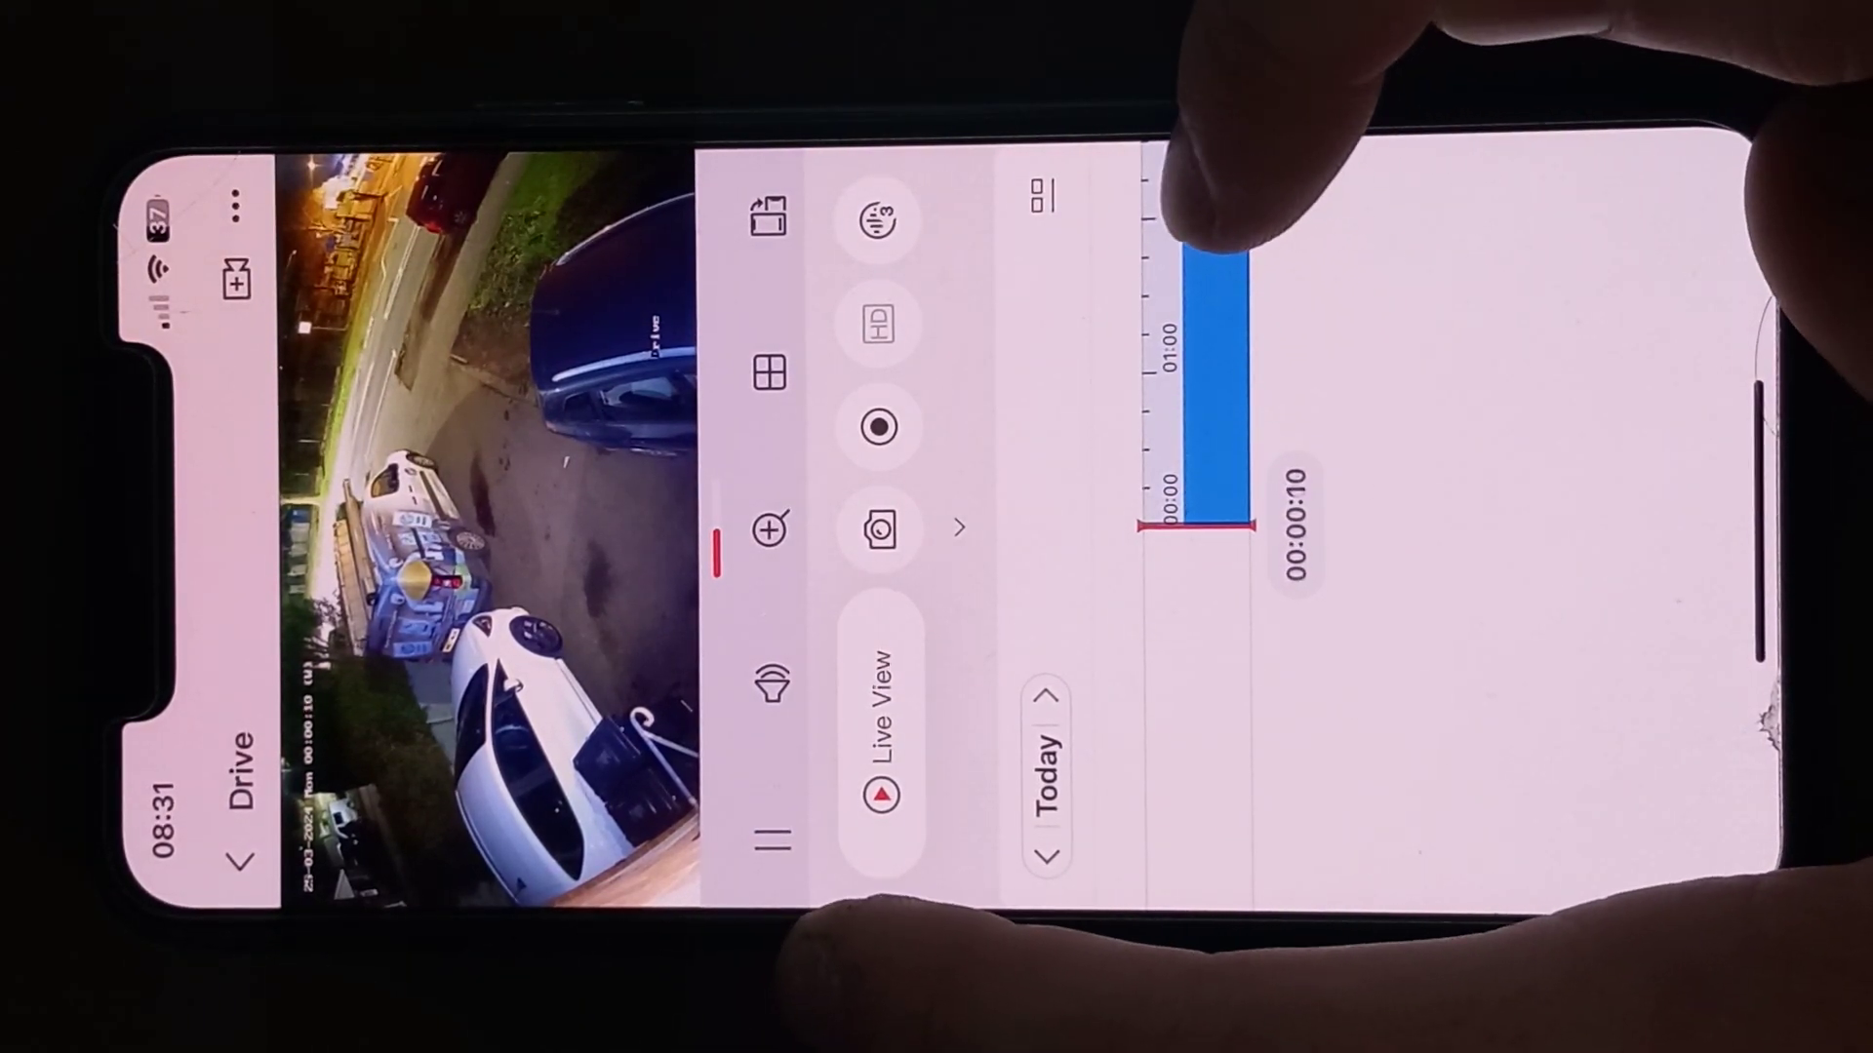
drag(1214, 235, 1294, 563)
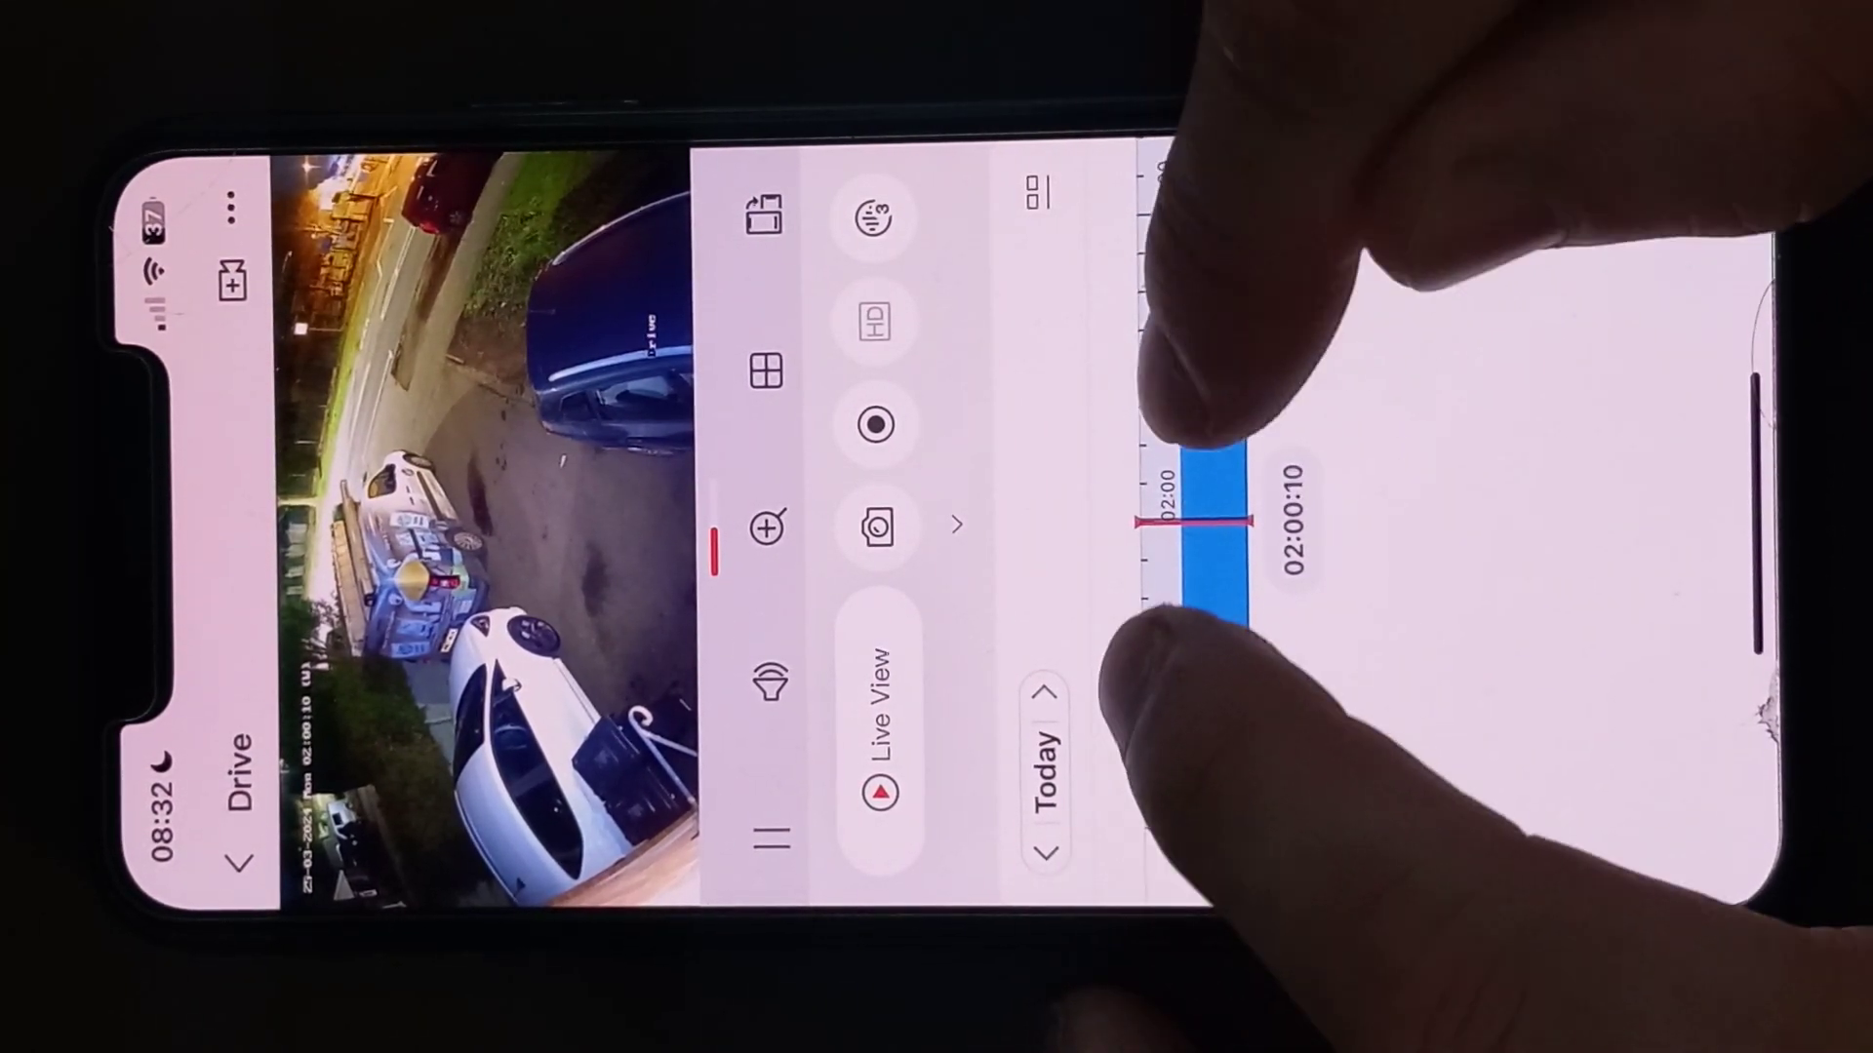
scroll(1193, 519, up, 5)
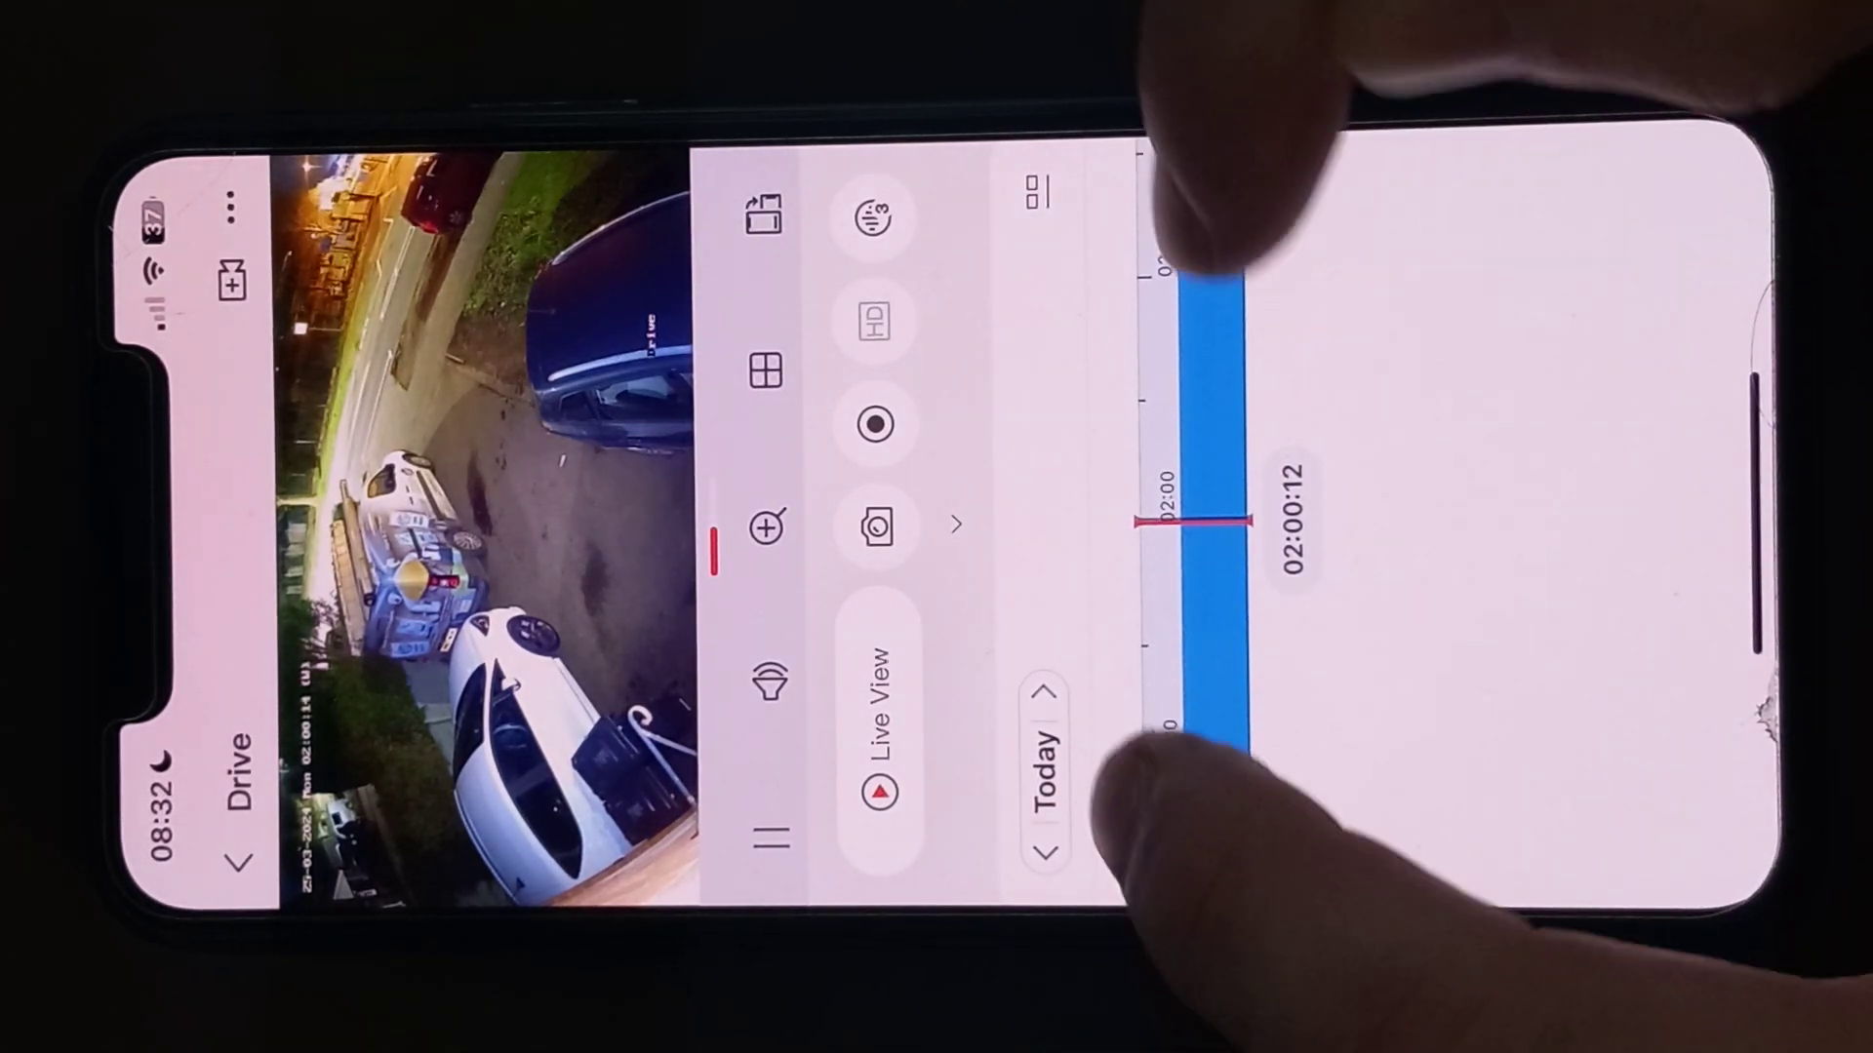
scroll(1192, 520, up, 3)
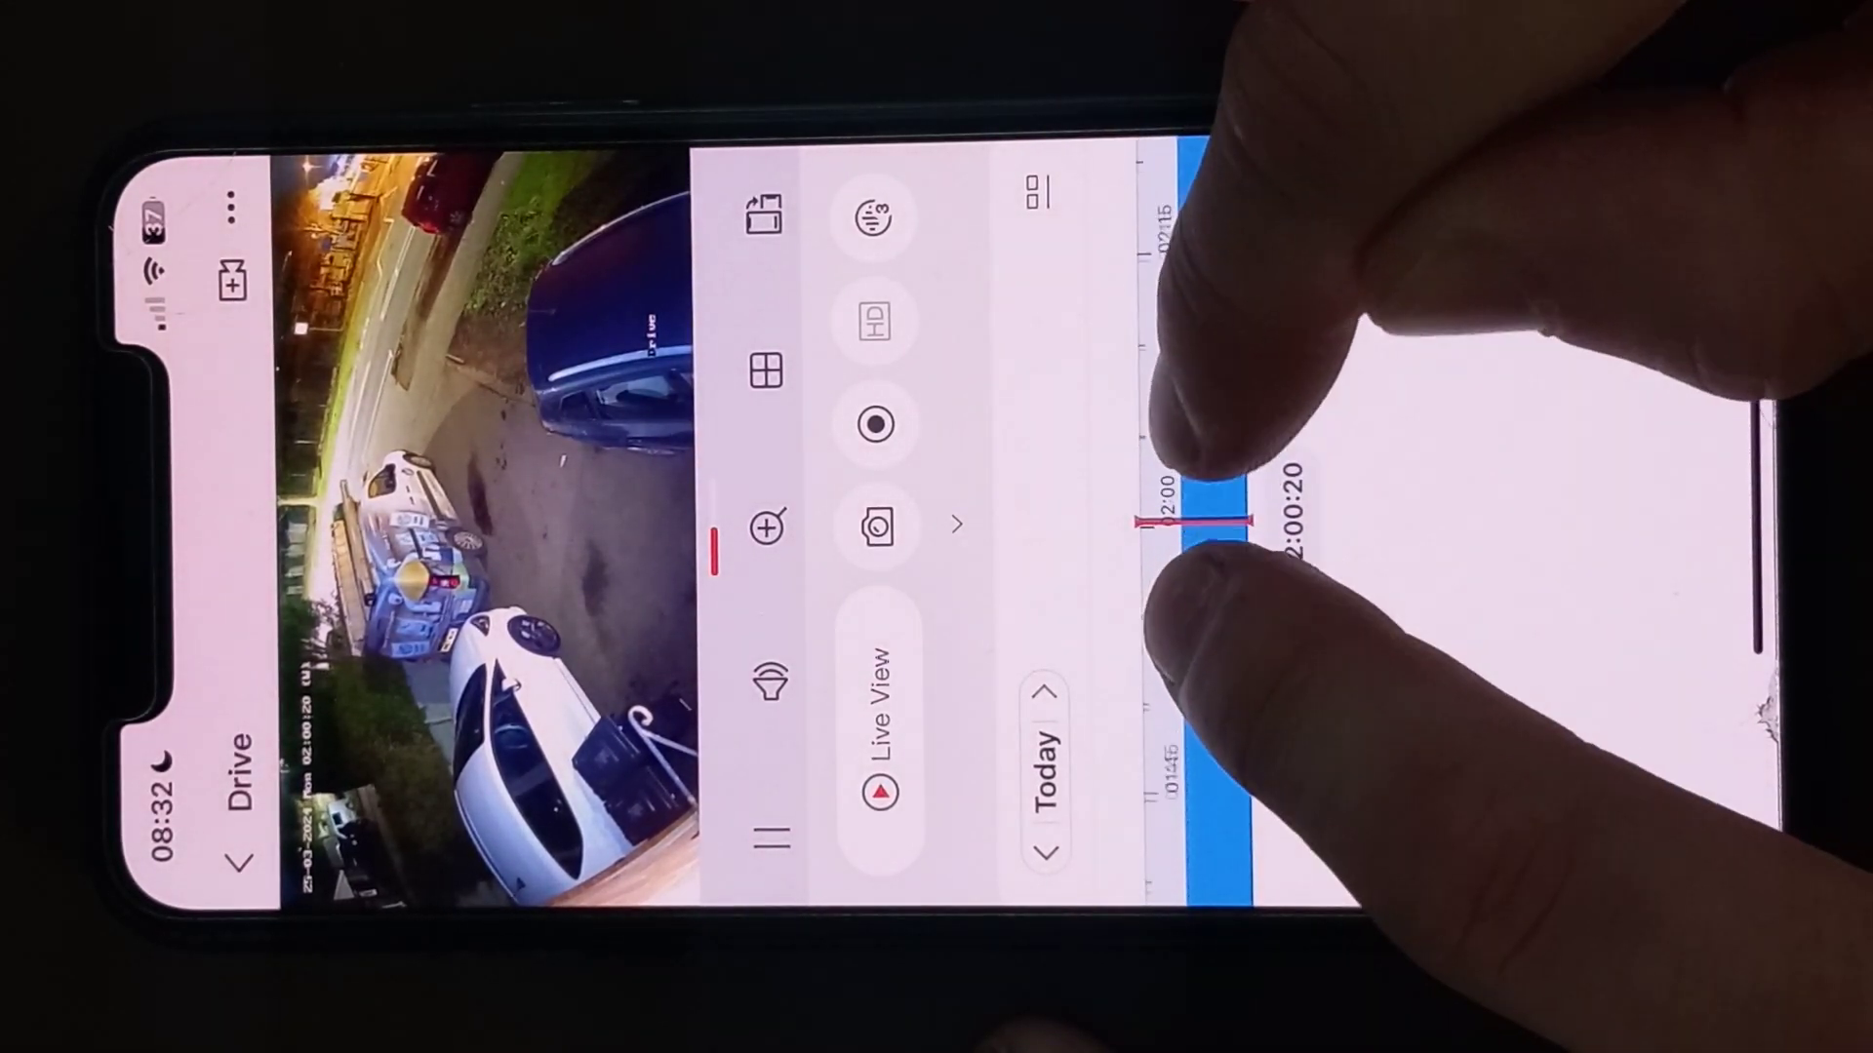
scroll(1192, 519, up, 3)
scroll(1193, 520, up, 3)
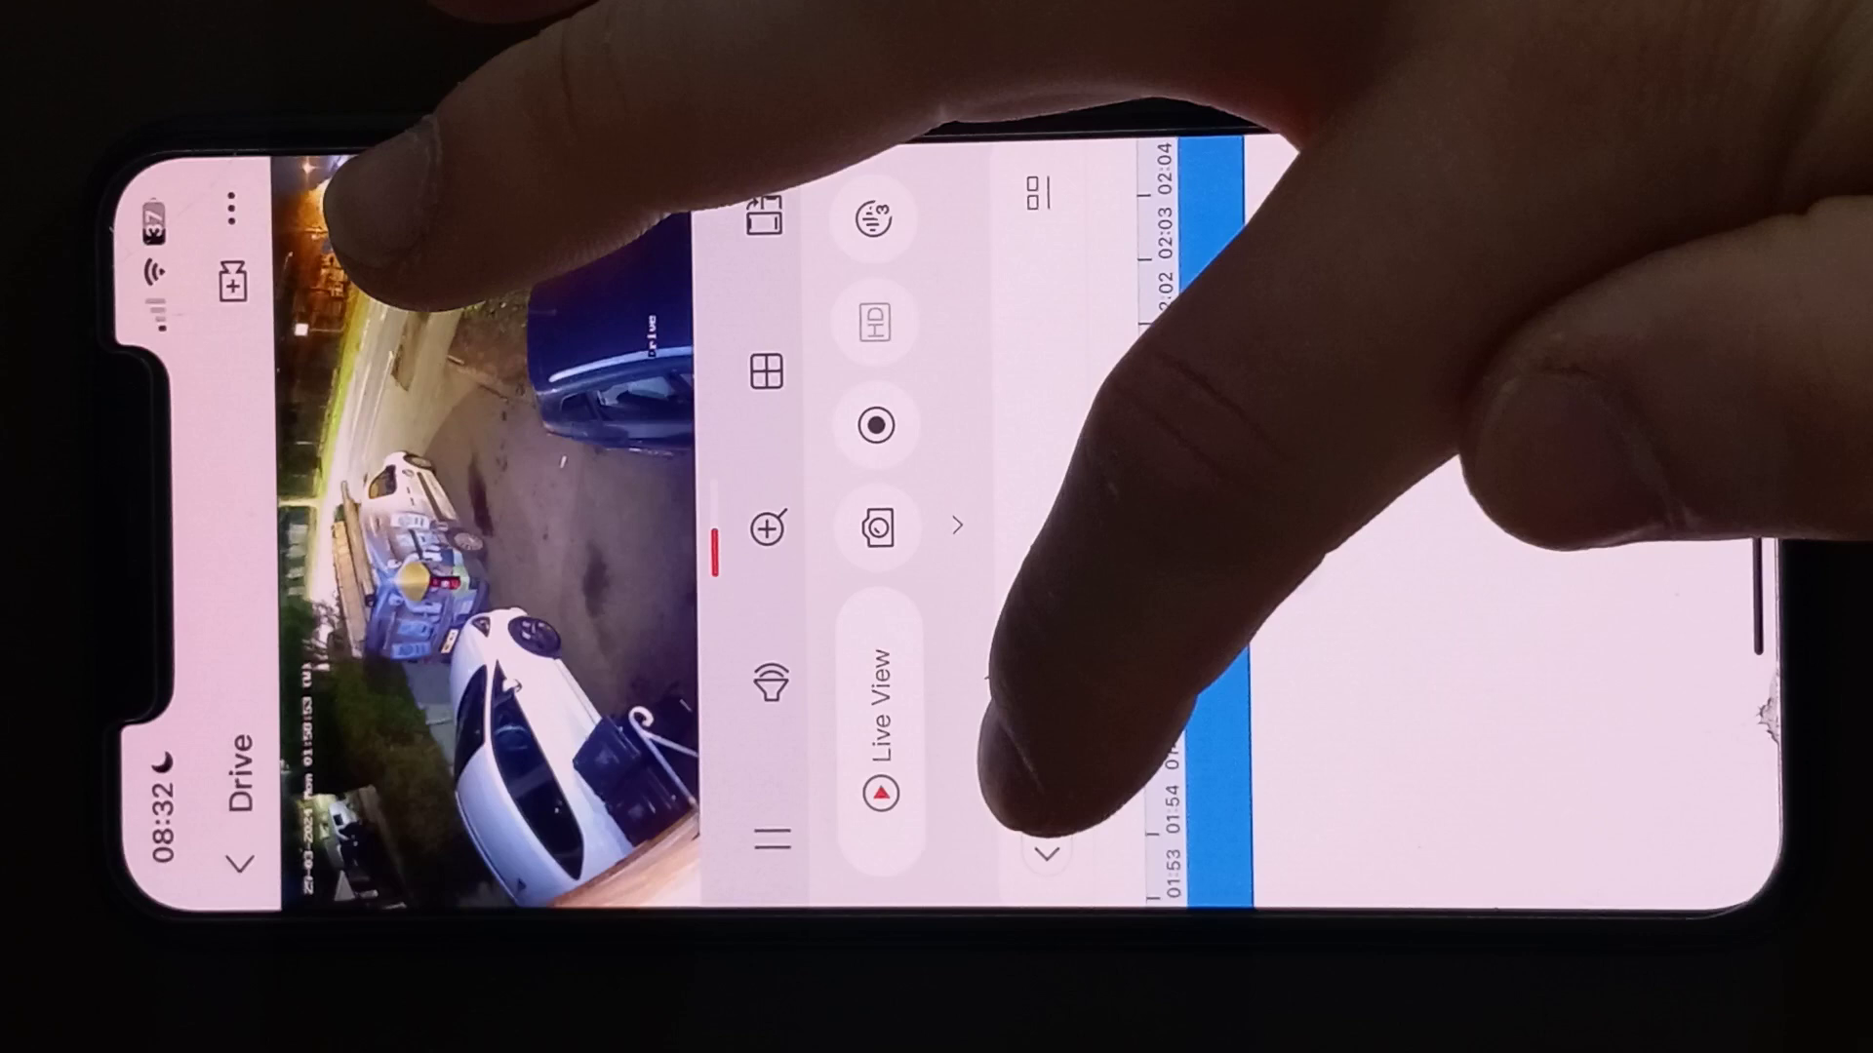
Step: Change the Drive playback date to 20 March 2024
click(1046, 775)
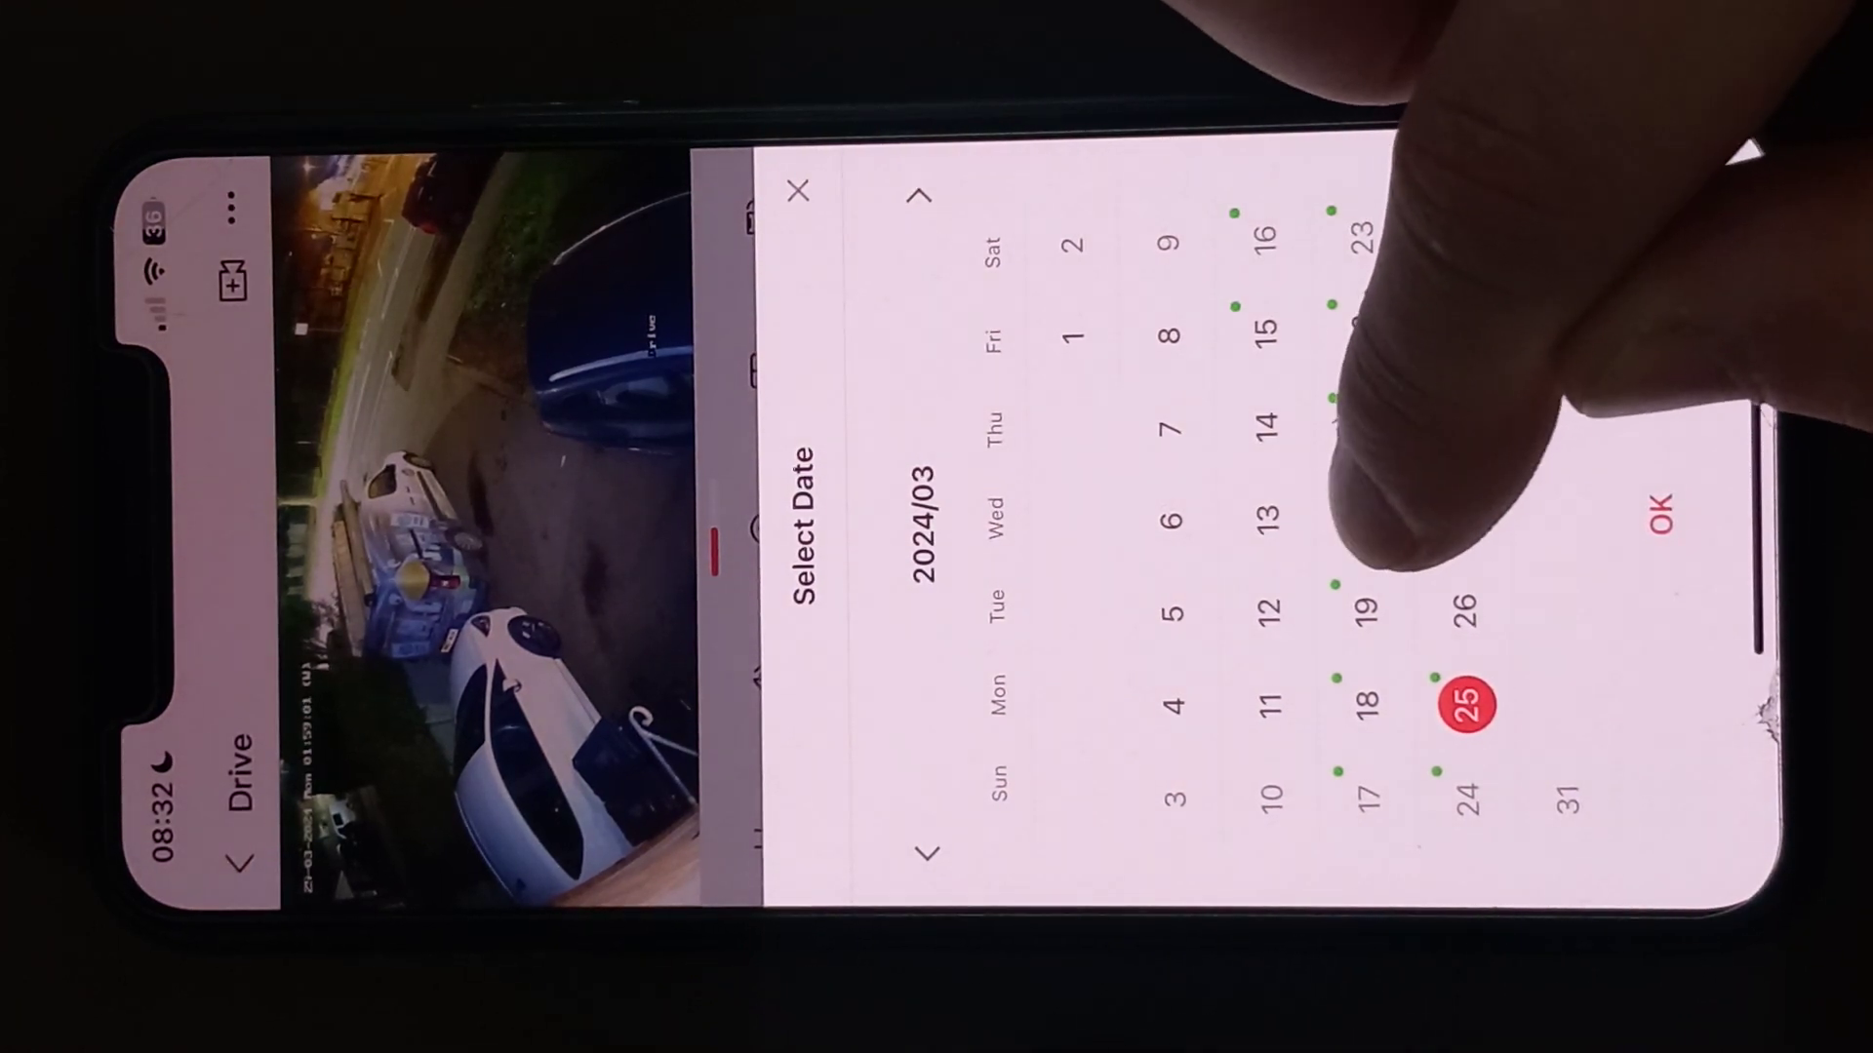
click(1364, 519)
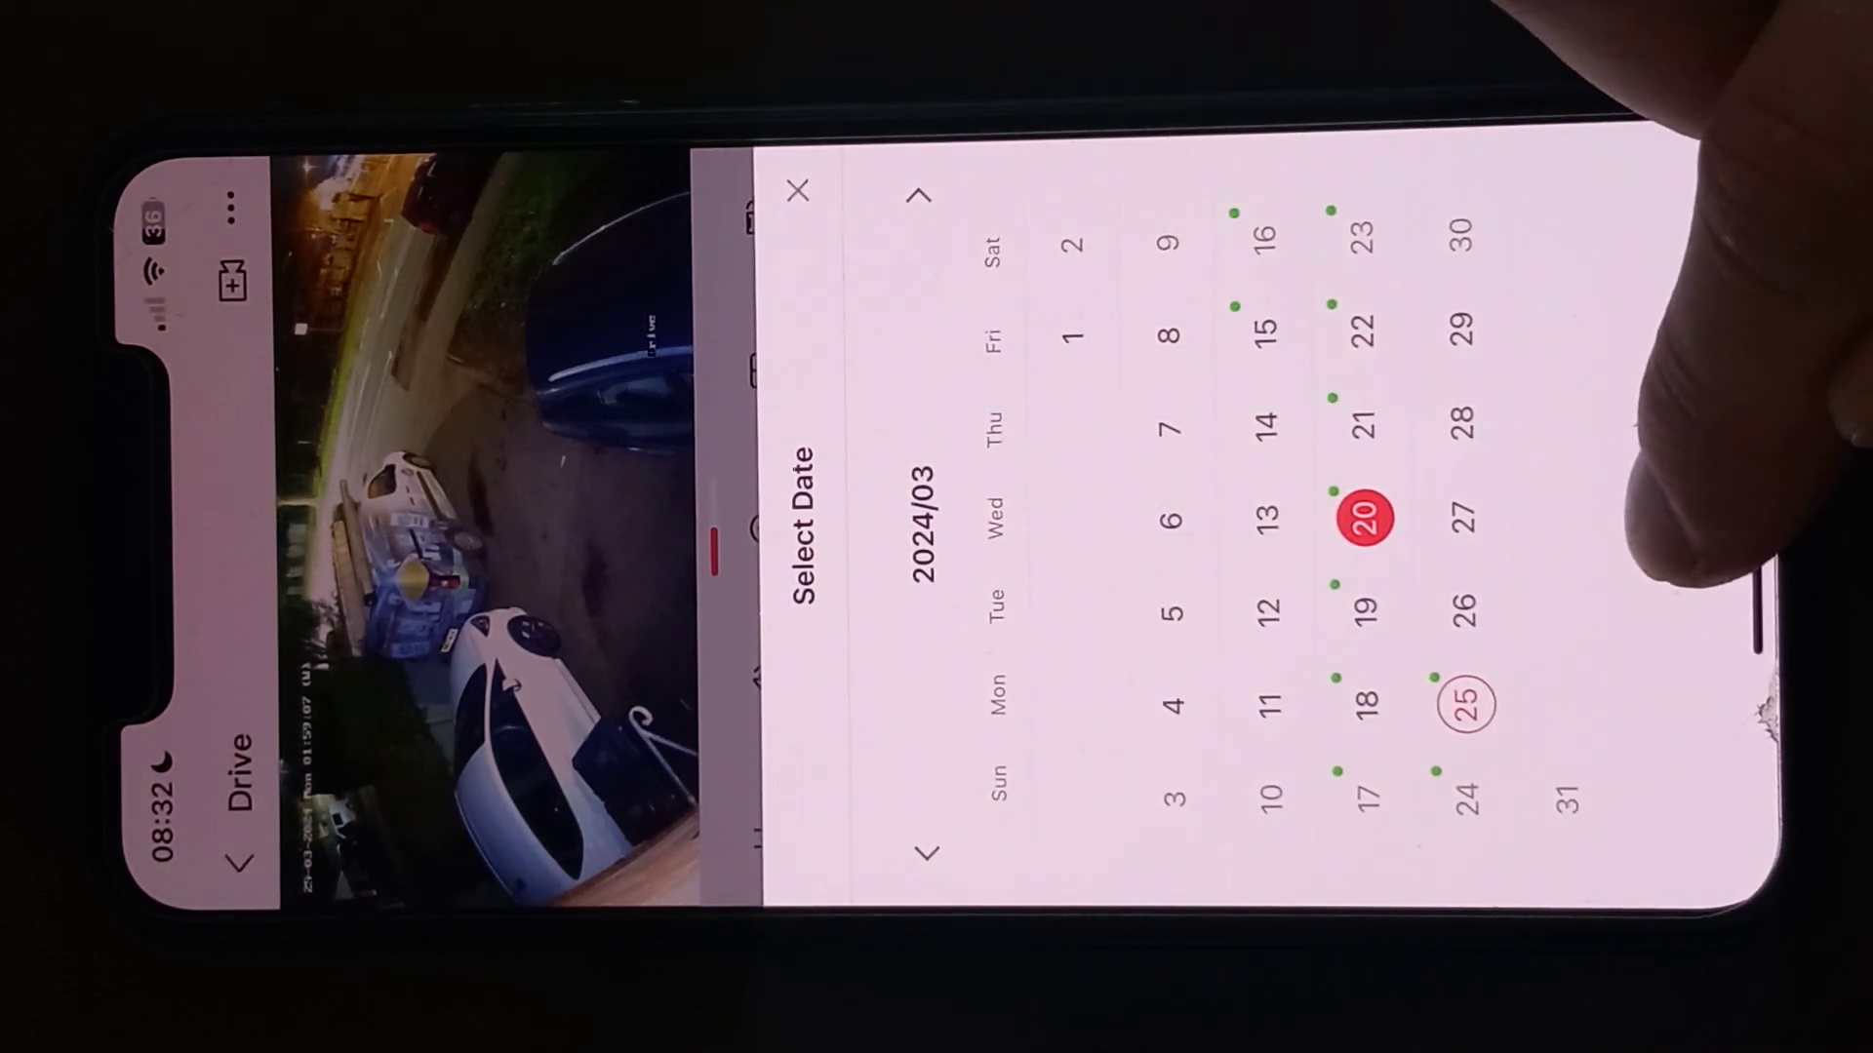
click(1661, 512)
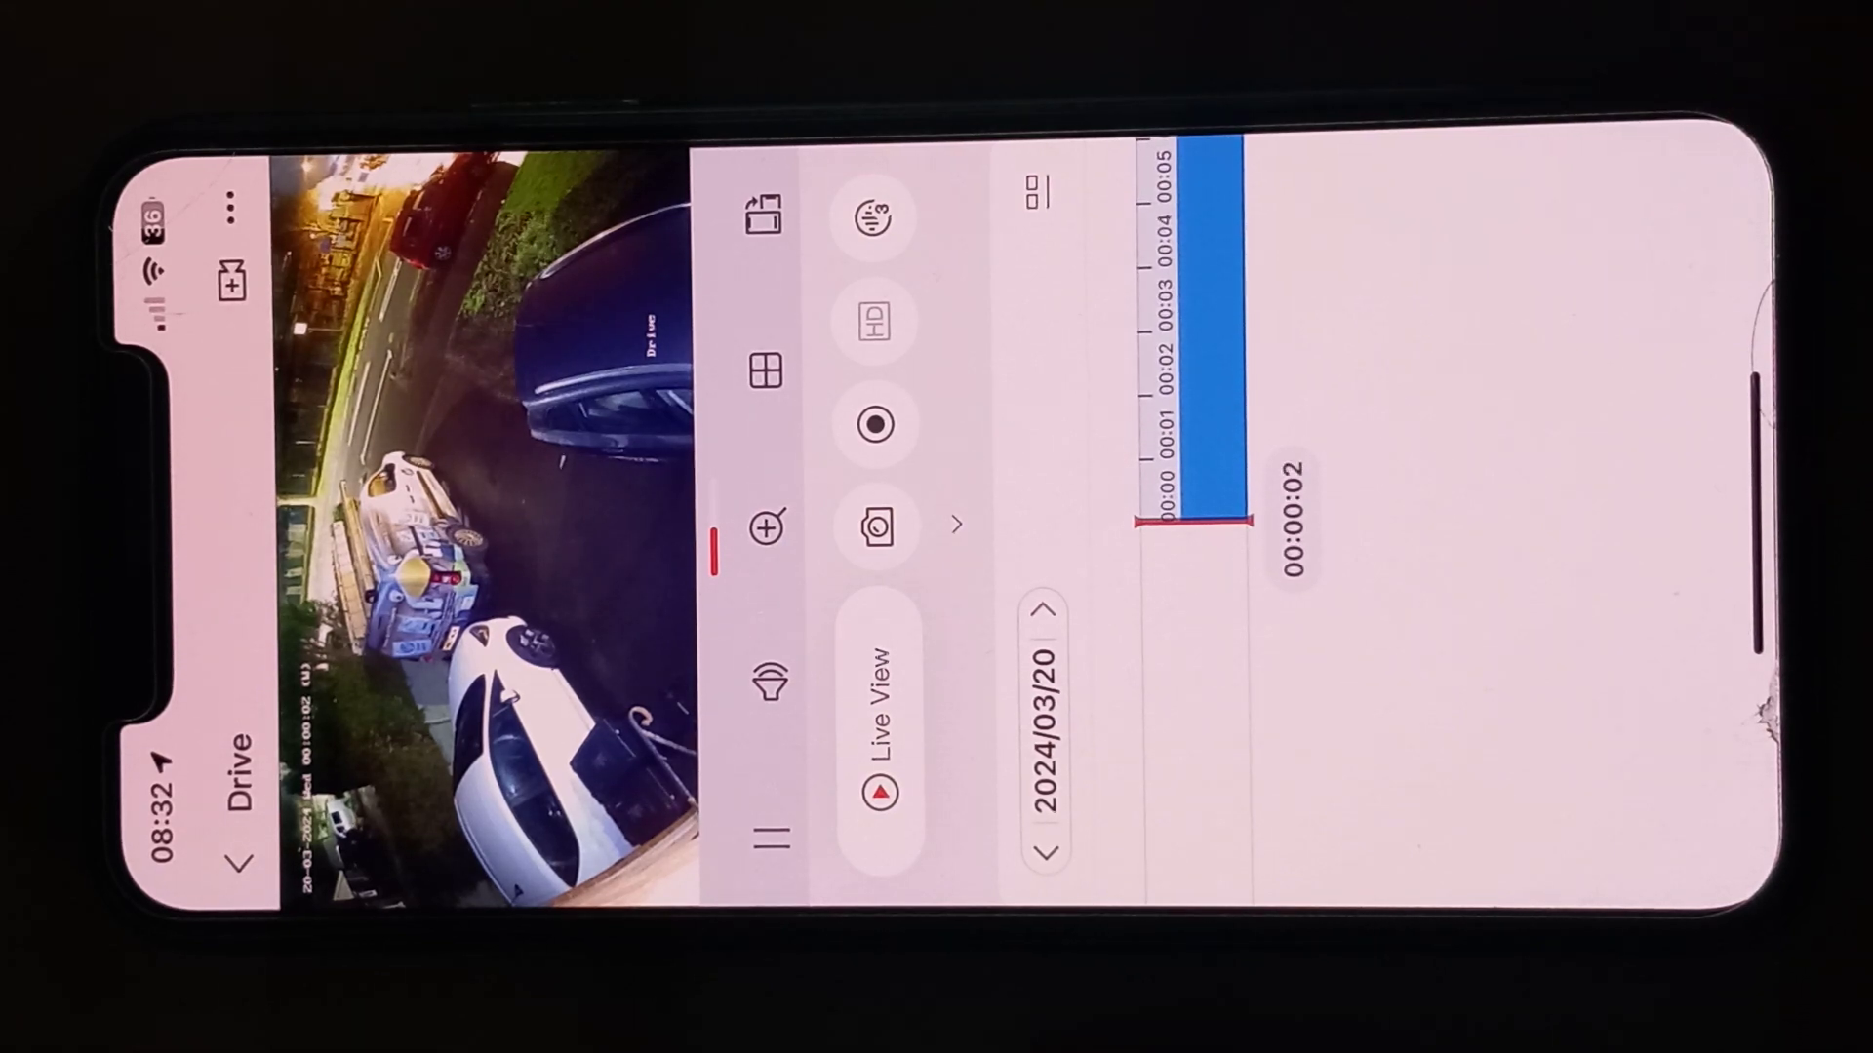
Step: Advance the 20 March playback timeline to about 00:10:36
mouse_move(1215, 315)
mouse_down()
mouse_move(1222, 520)
mouse_move(1275, 502)
mouse_up()
drag(1233, 397, 1297, 522)
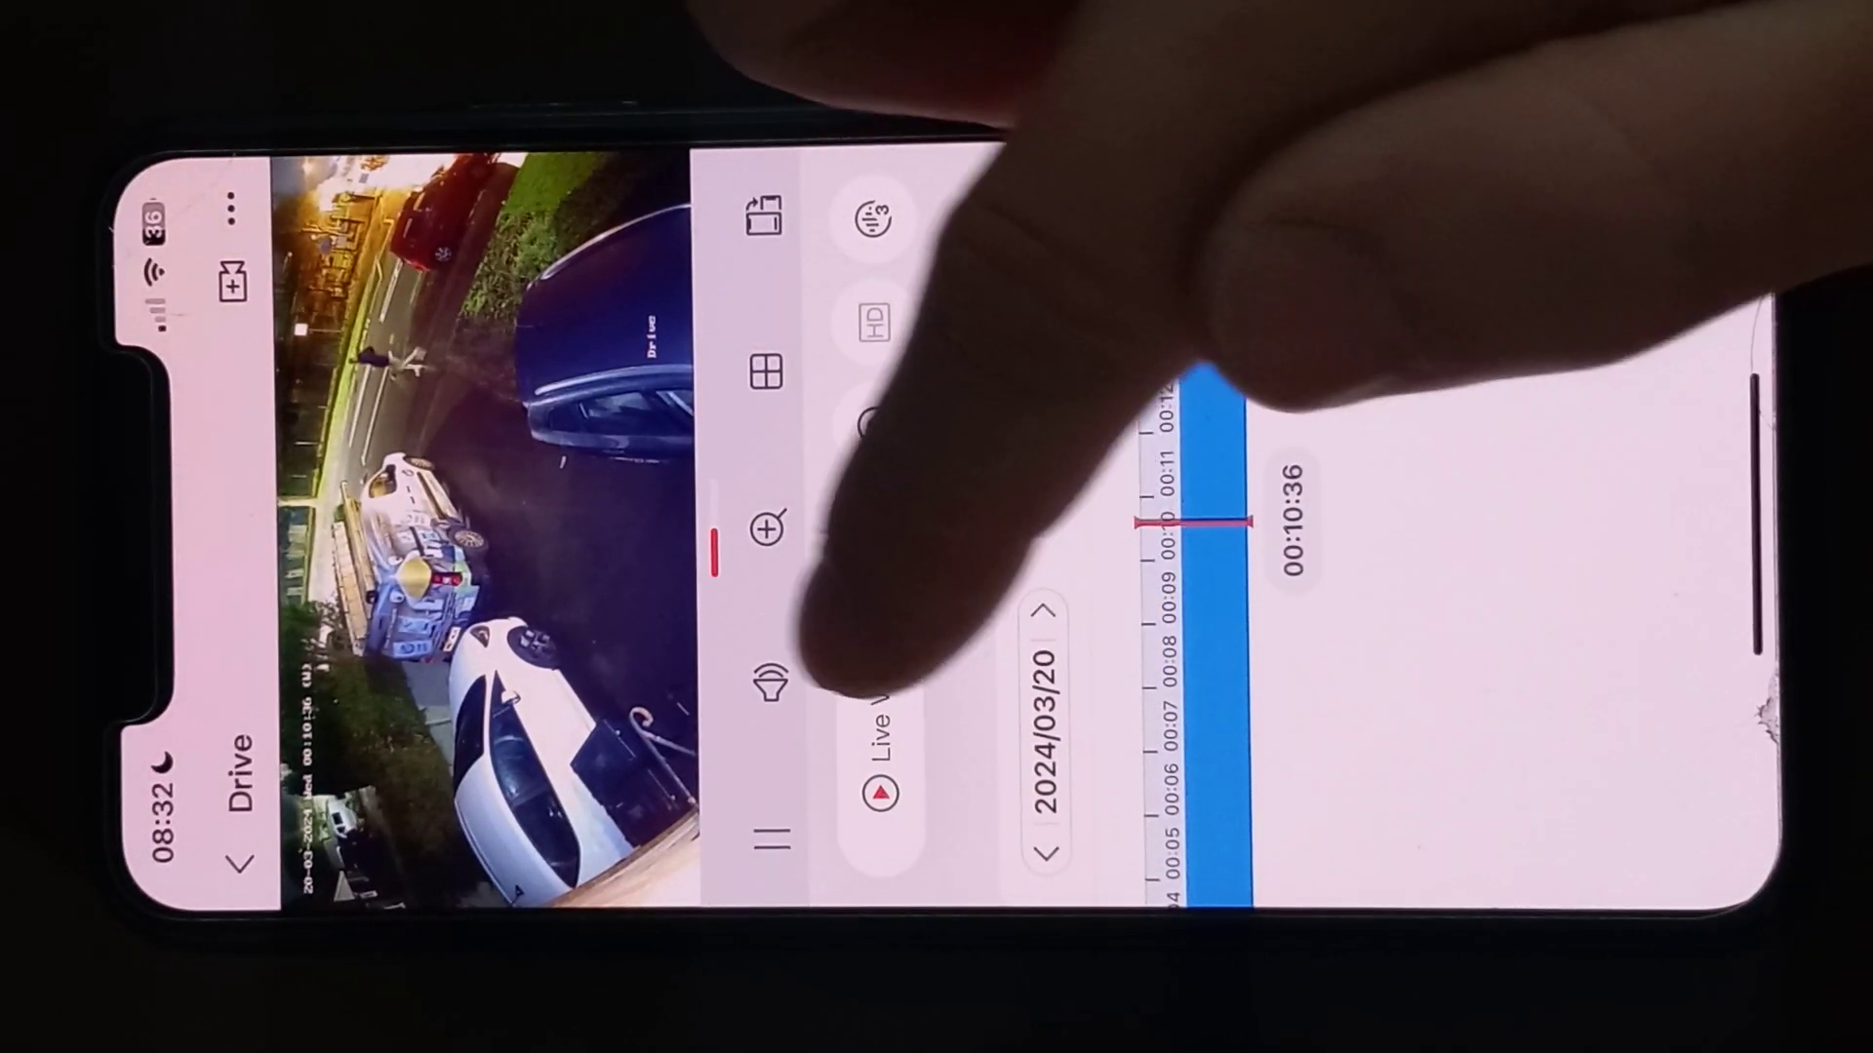
Step: Leave playback and put the Drive camera back on Live View
click(878, 732)
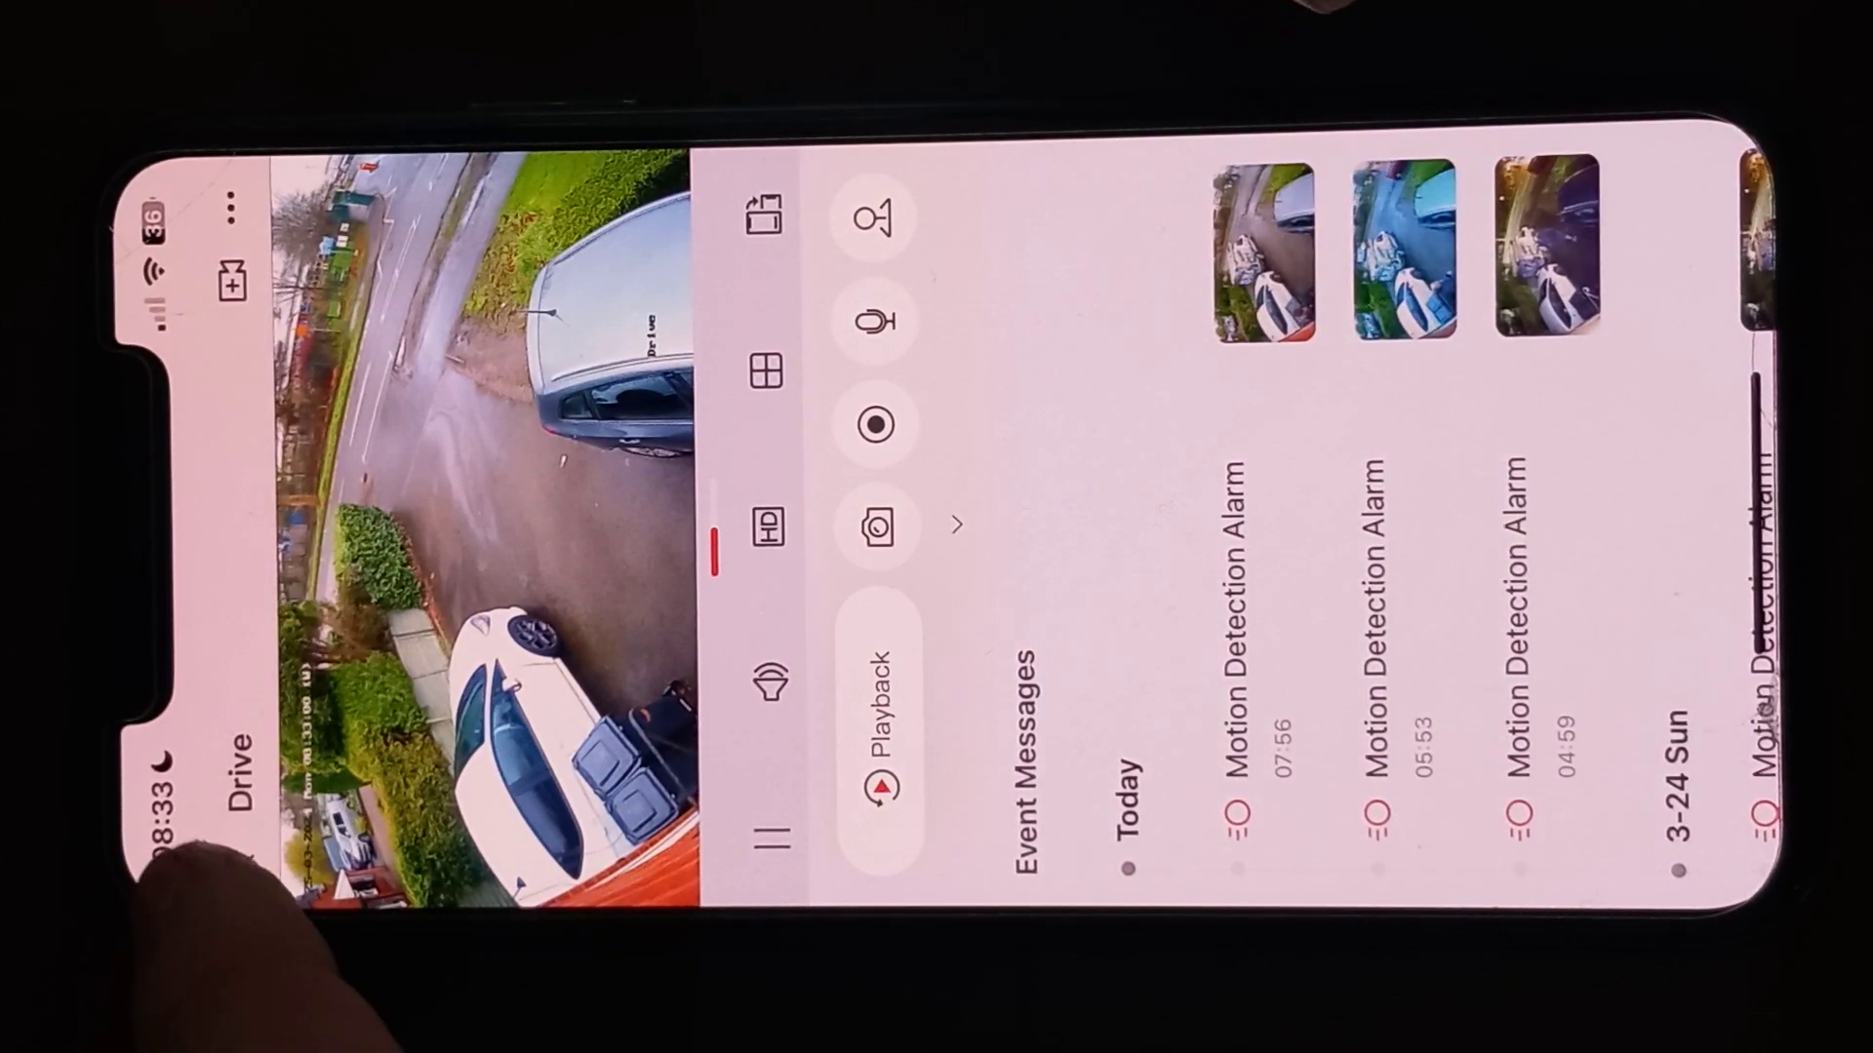
Step: Leave Drive, view the Road camera live and in playback, then return to Devices
click(220, 819)
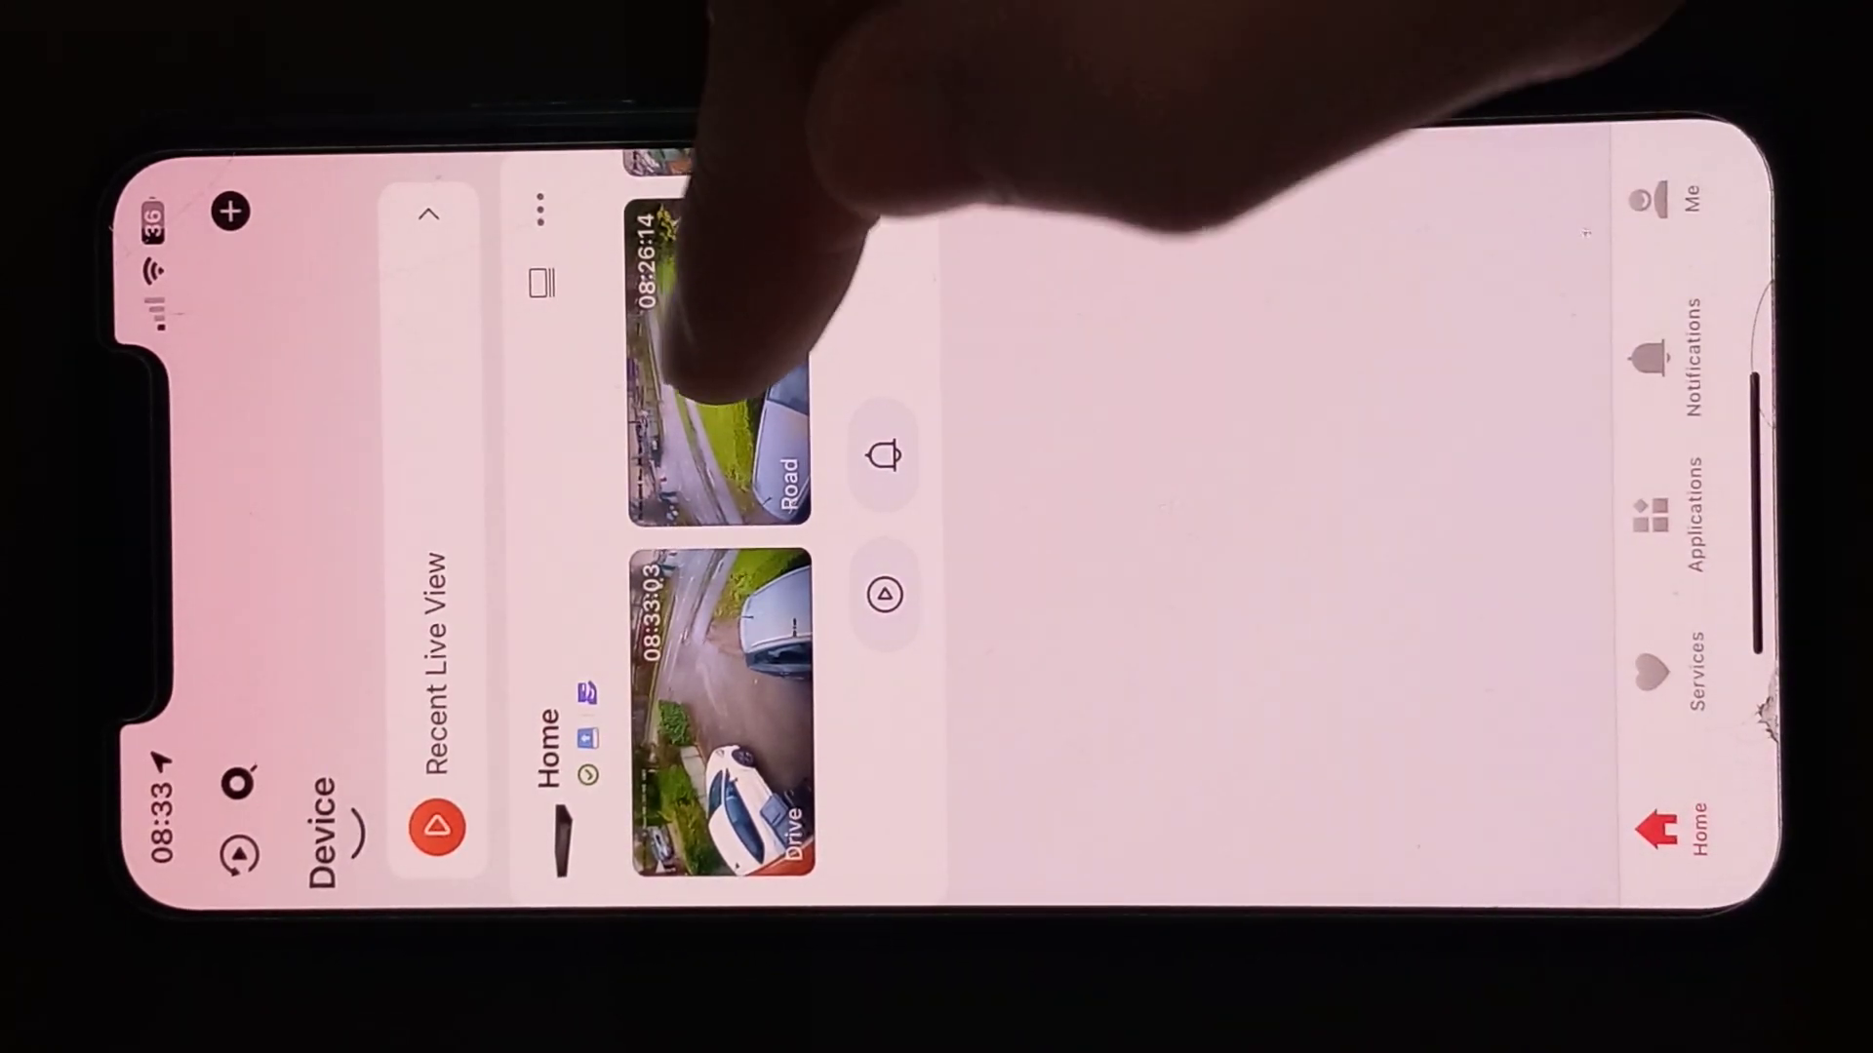
click(717, 351)
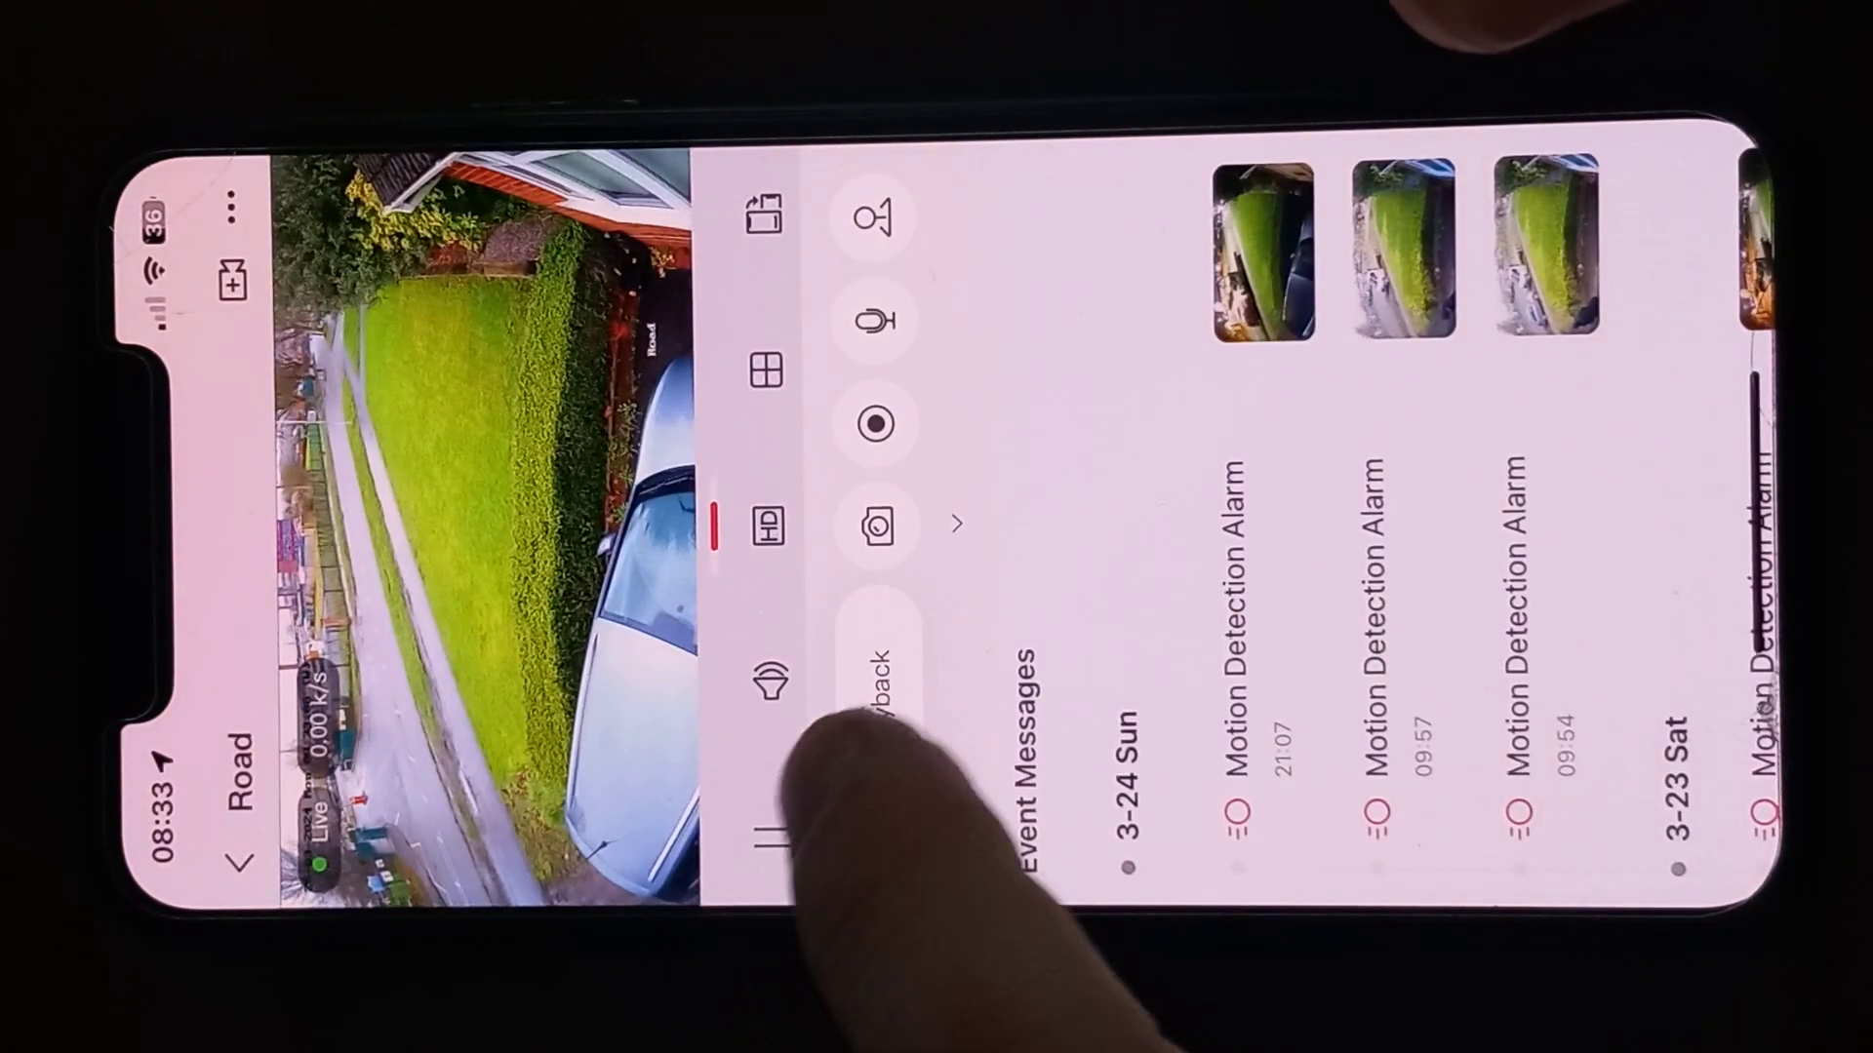
click(879, 688)
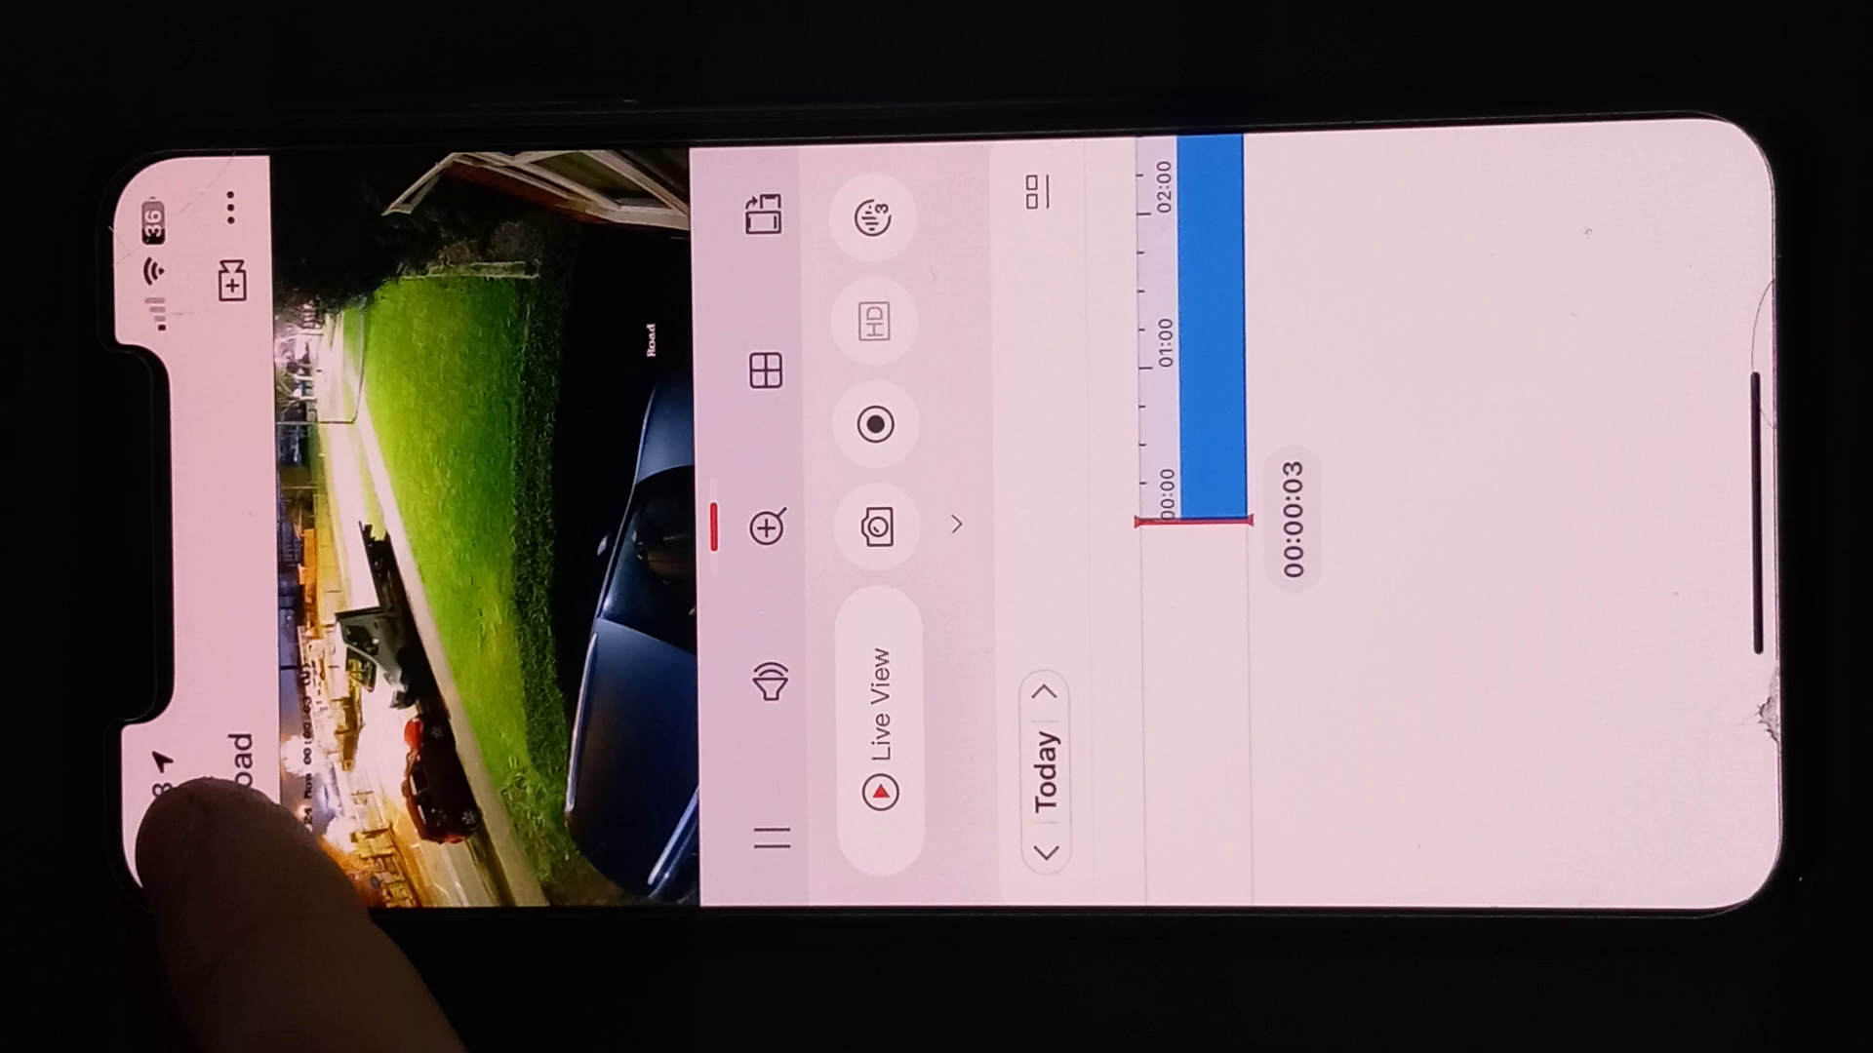
click(197, 841)
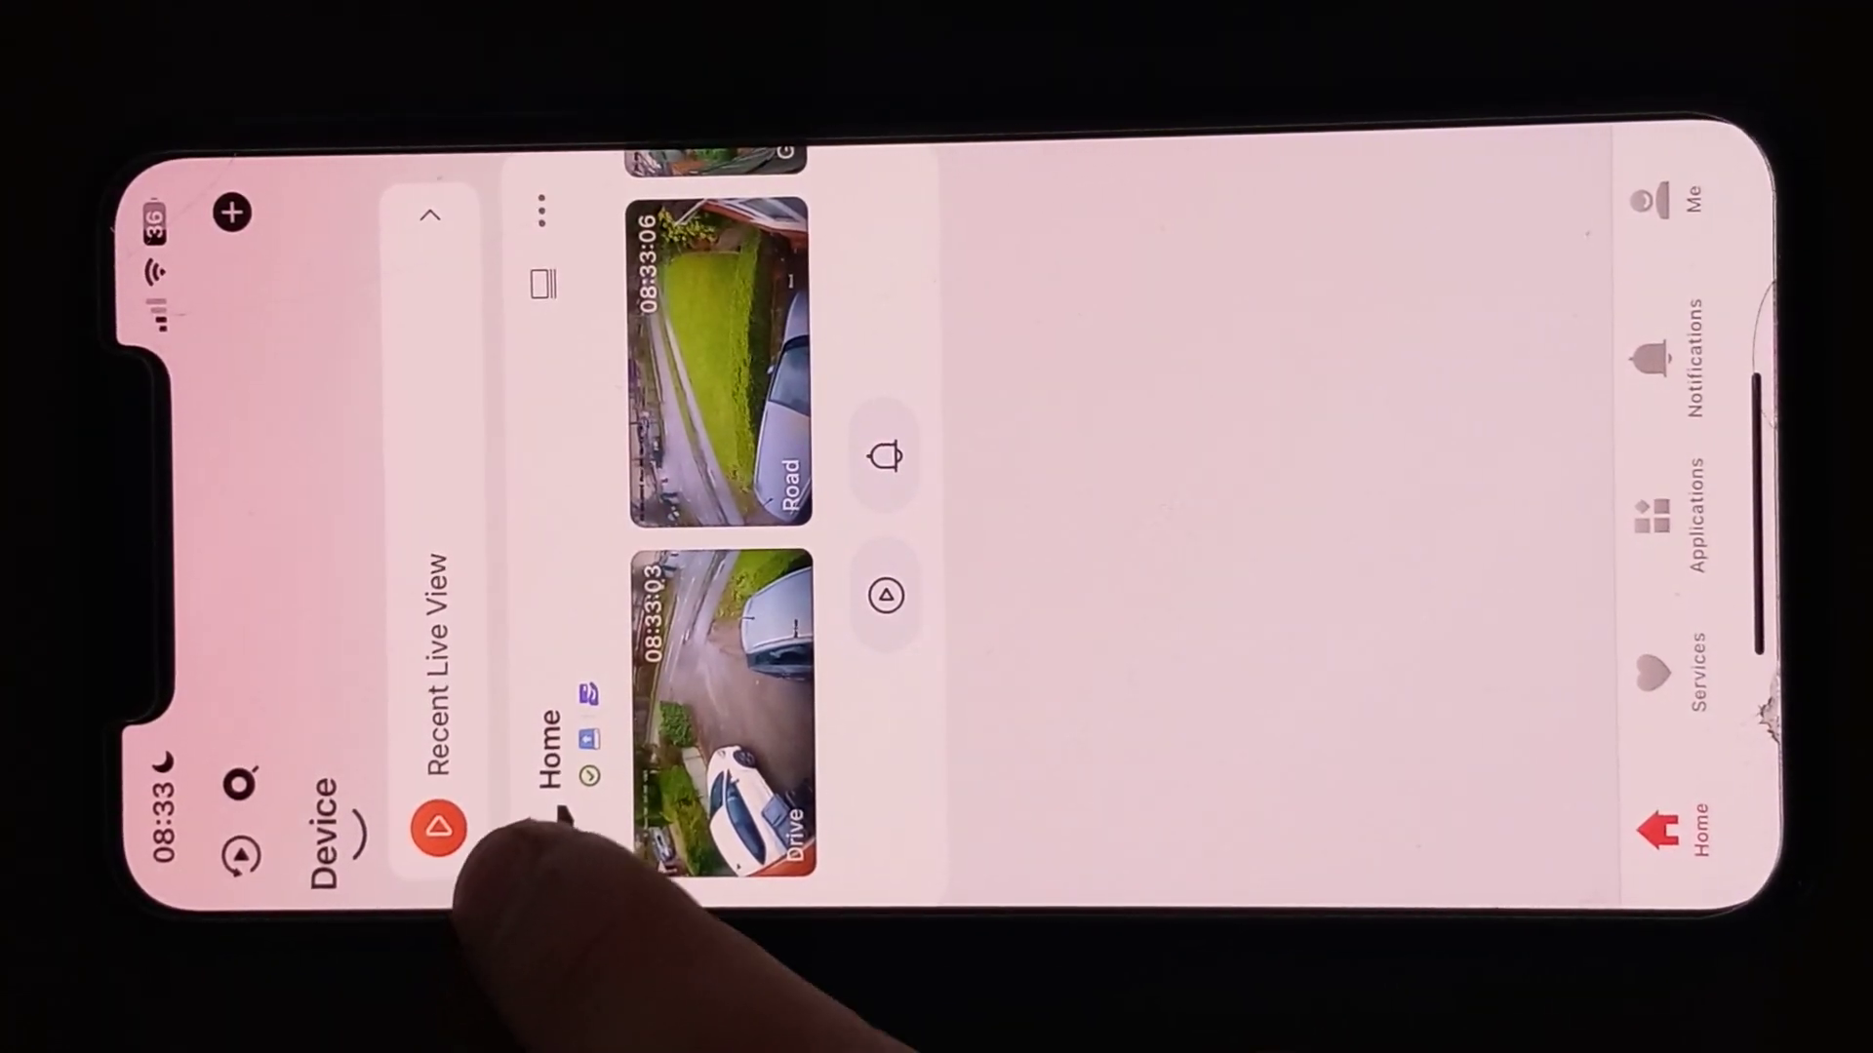
click(498, 790)
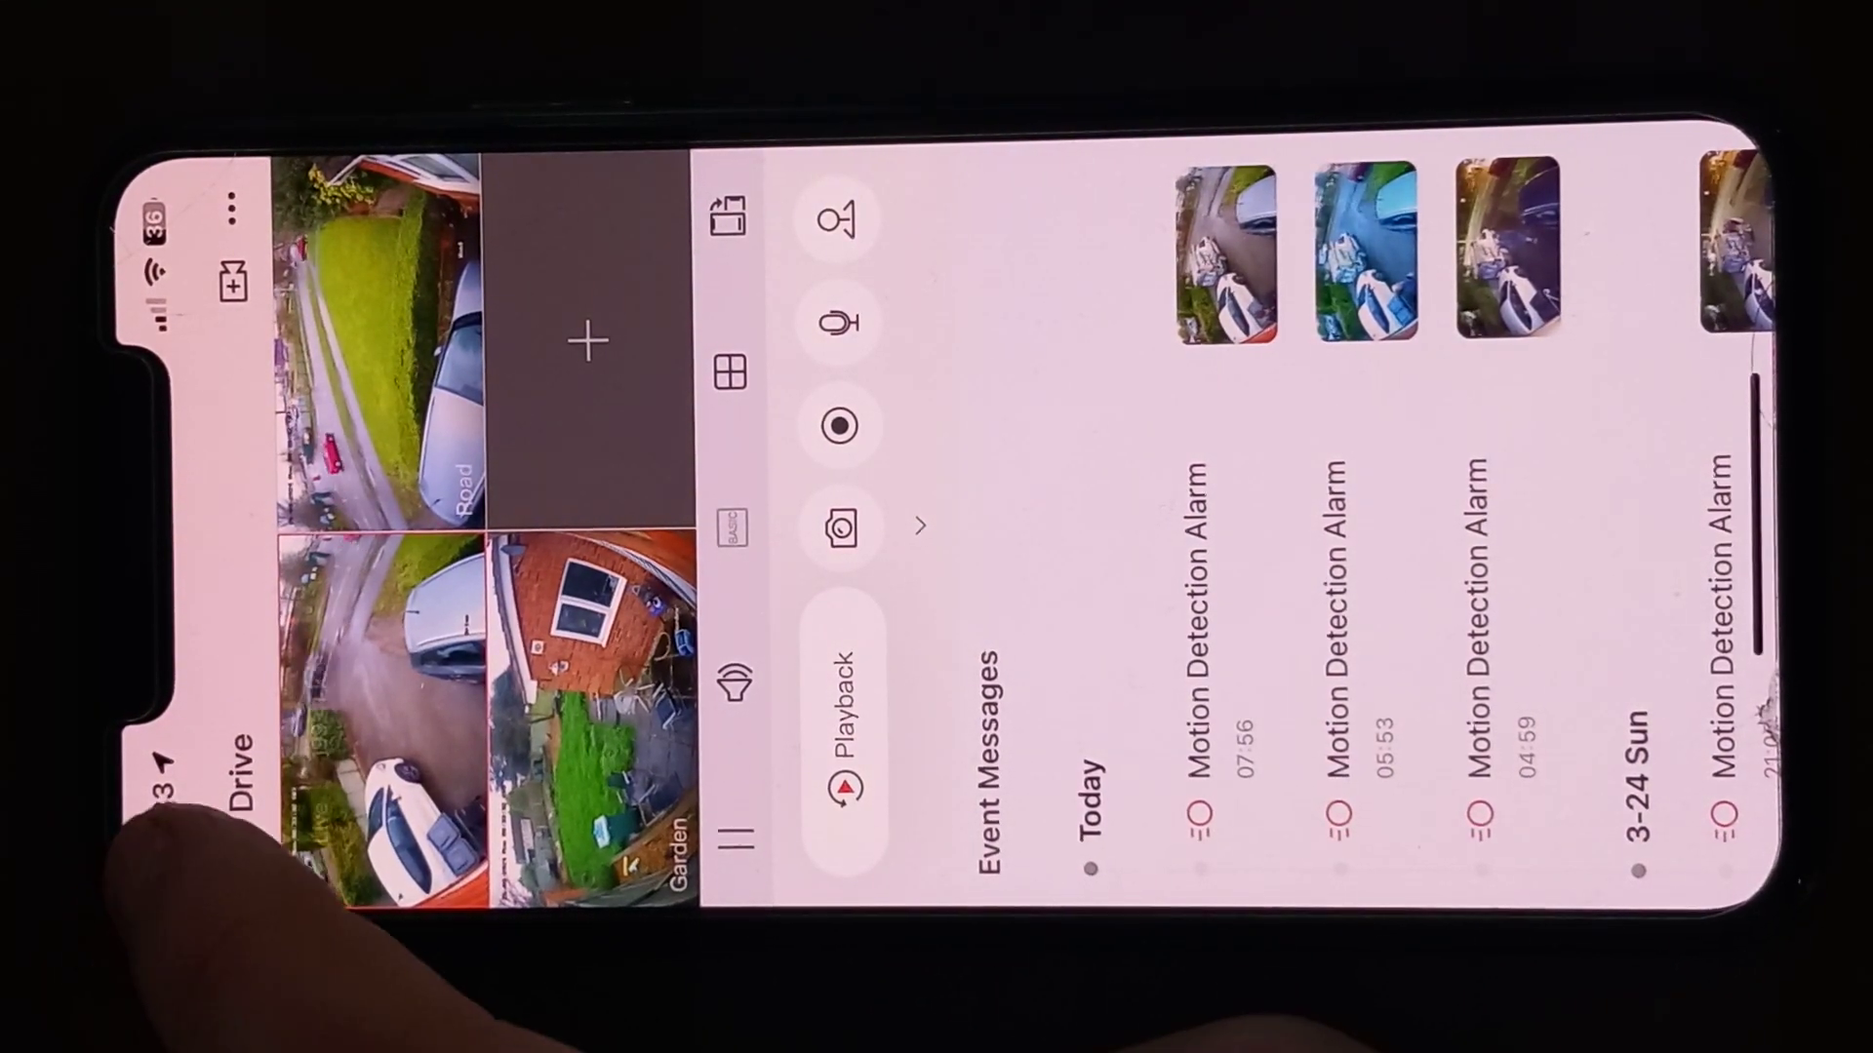
click(239, 865)
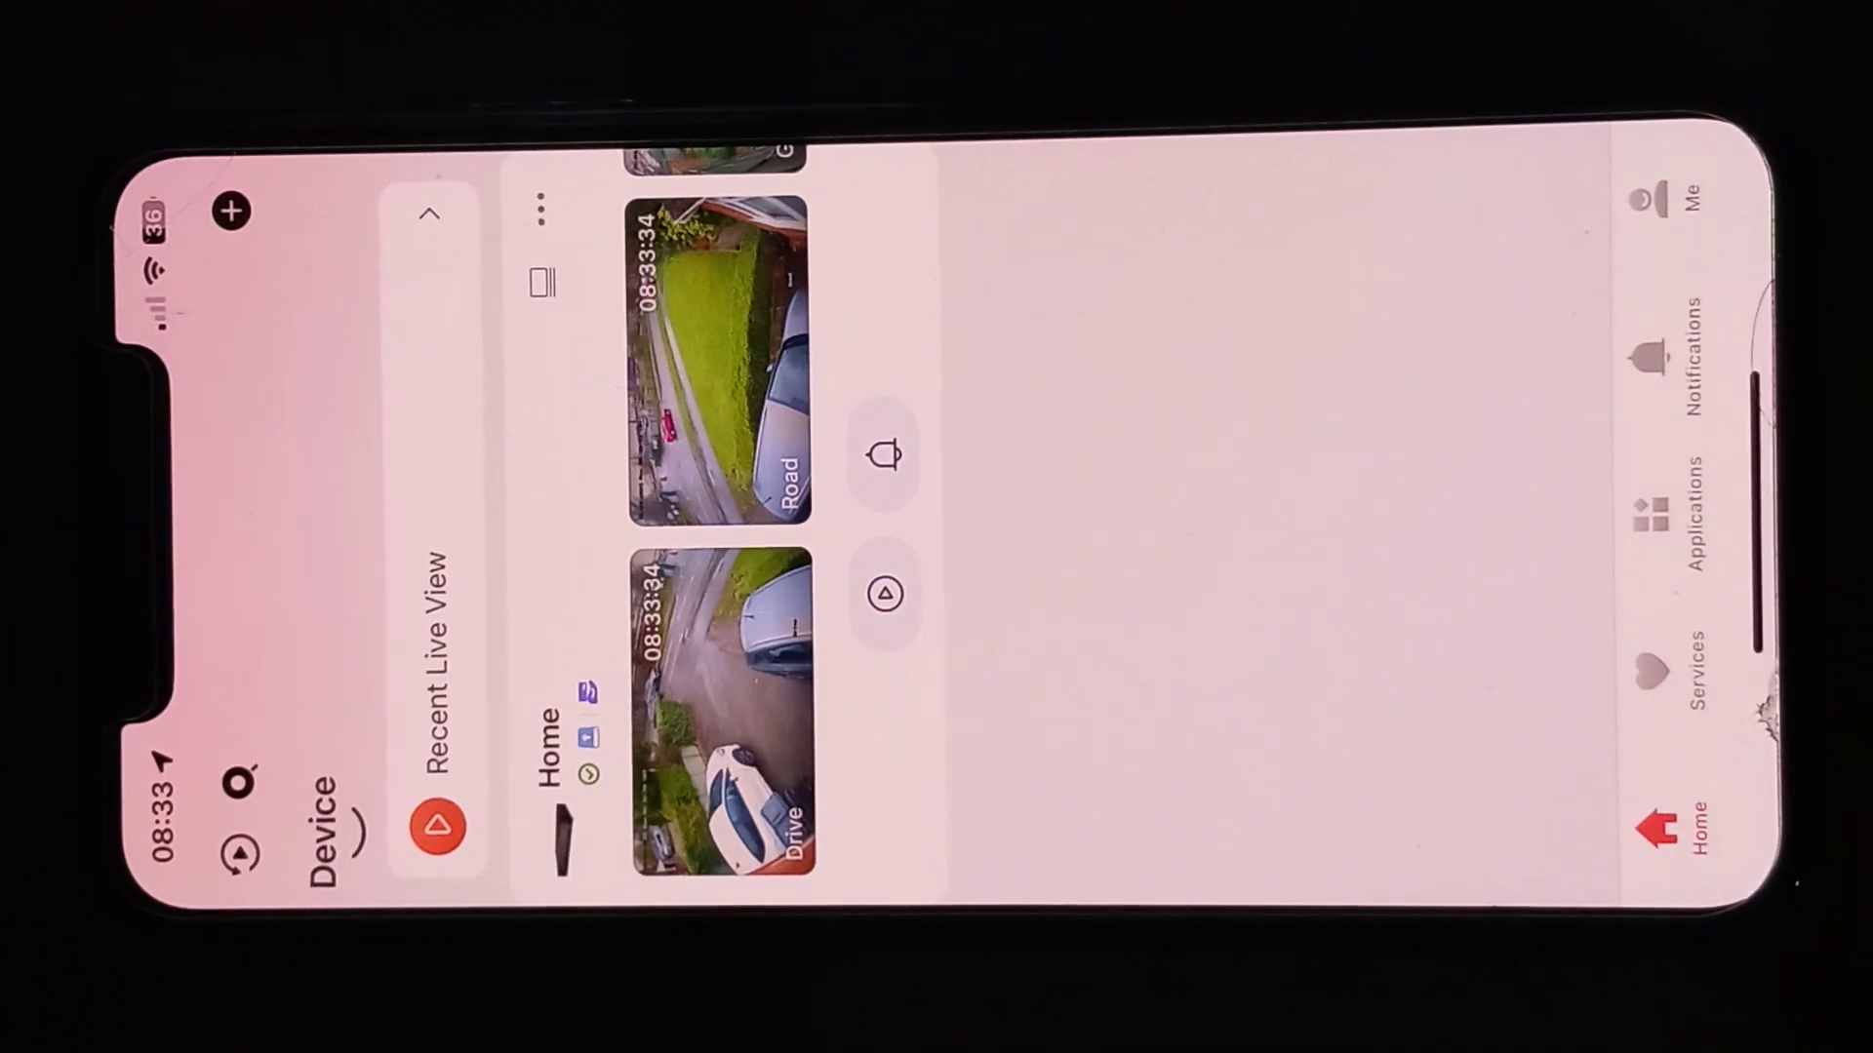